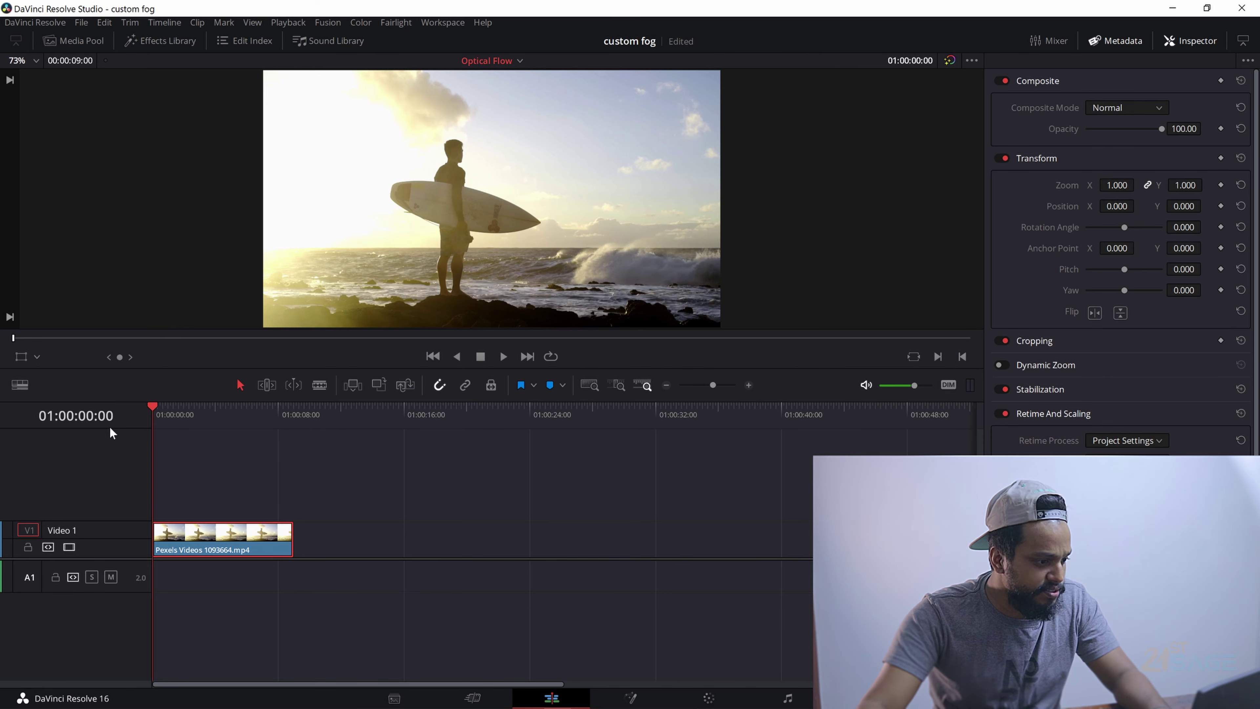
Step: Play the surf clip and show its metadata (29.970 fps, 1920 x 1080, 270 frames), then replay it from the start
key("space")
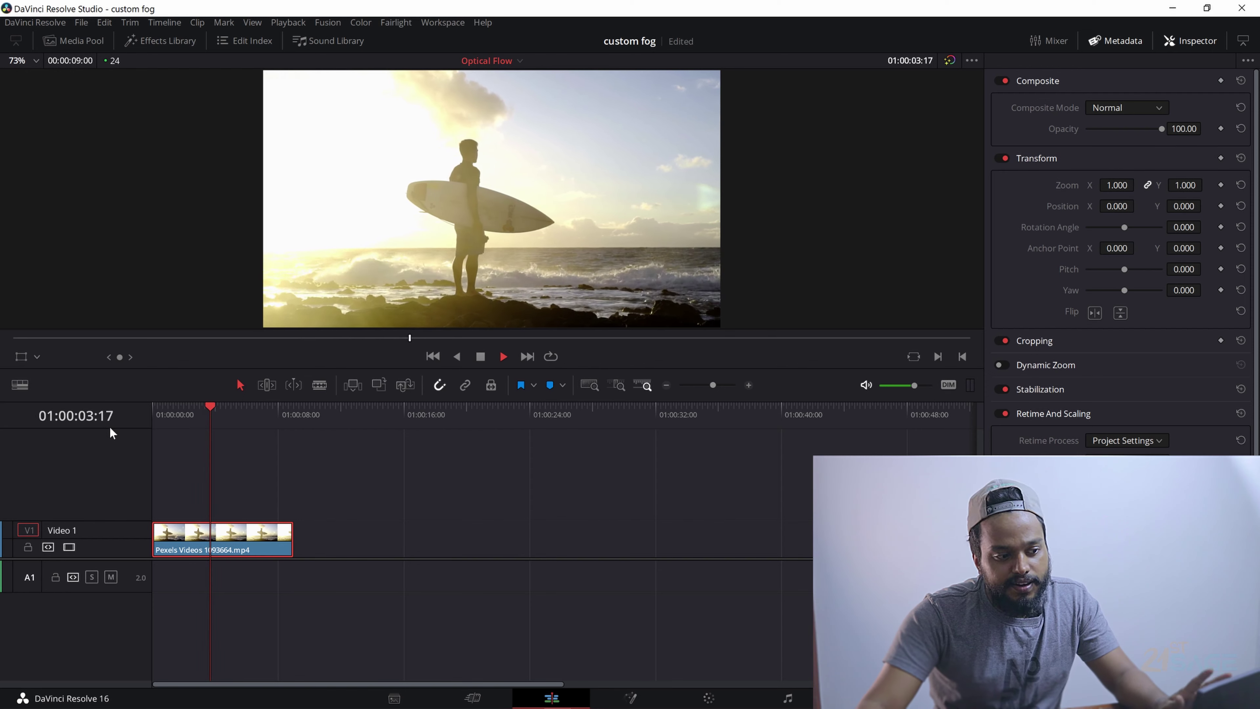
key("space")
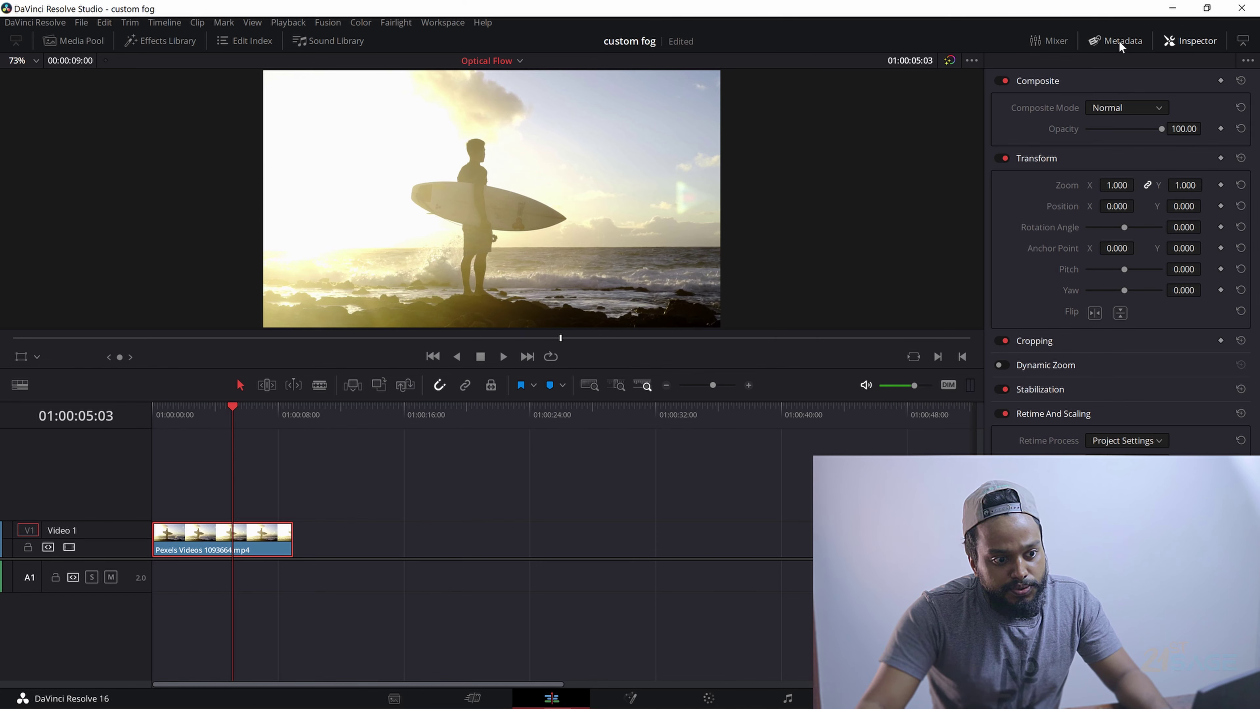
left_click(1187, 40)
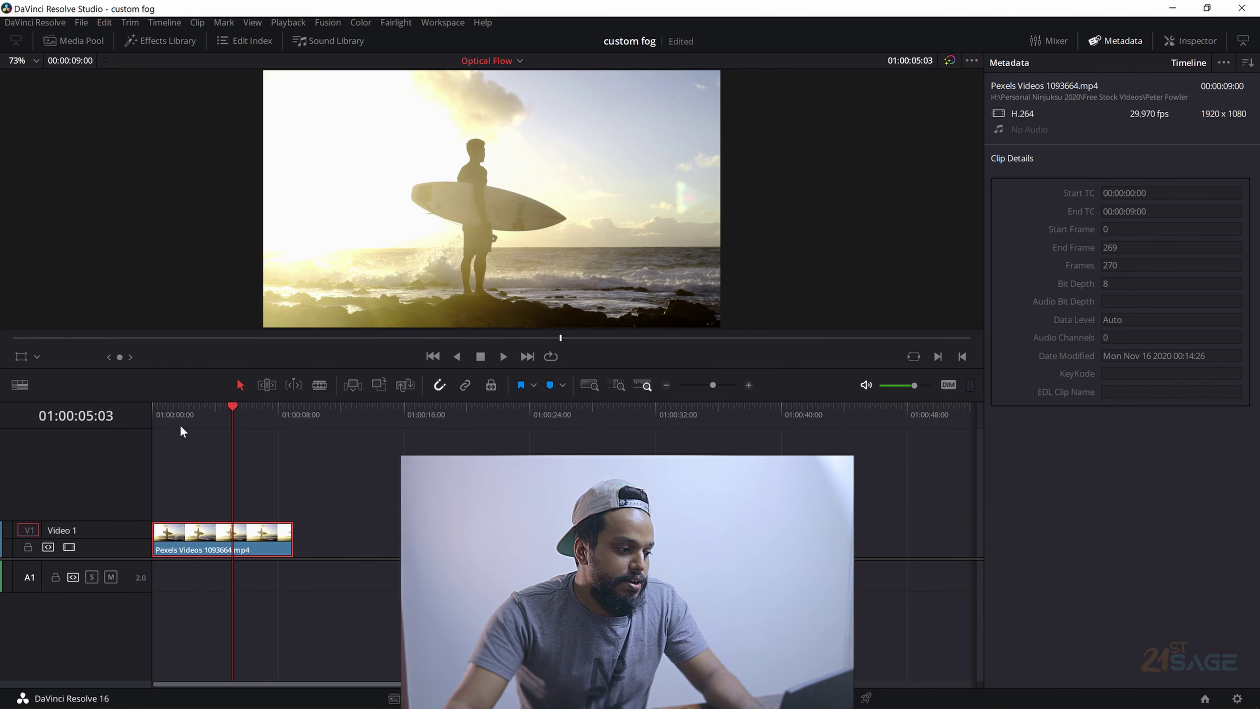
left_click_drag(179, 405, 145, 412)
key("space")
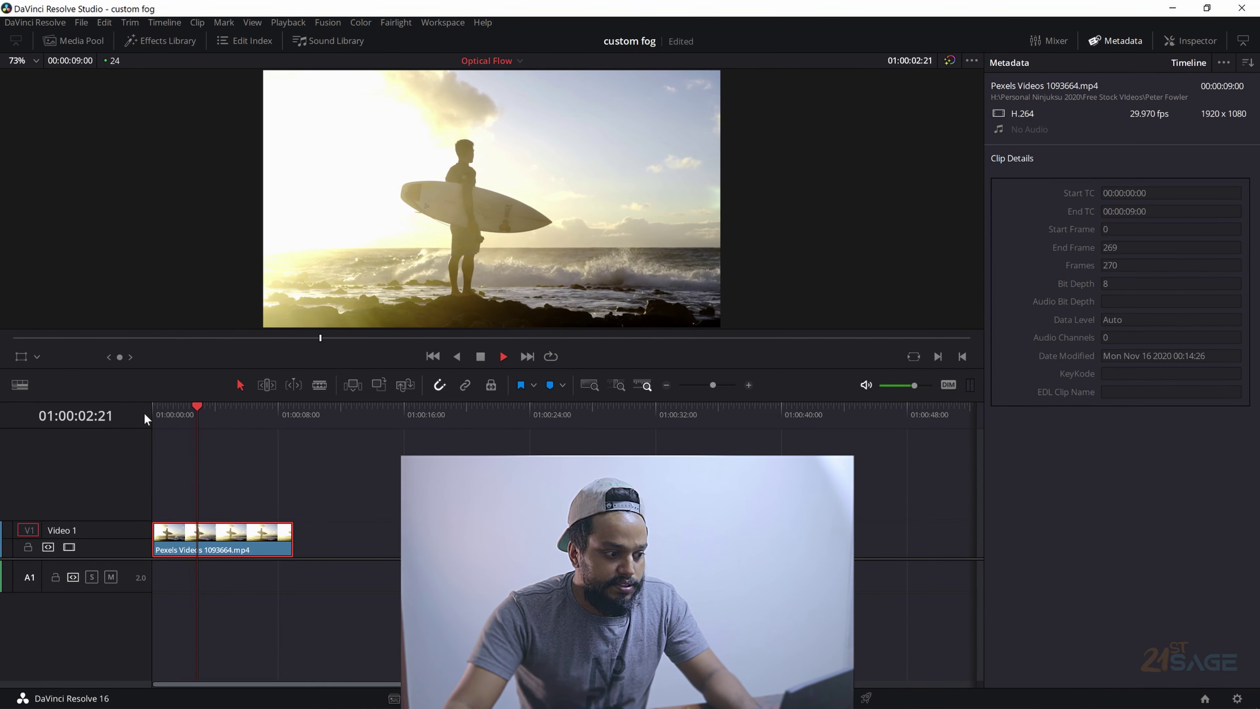
key("space")
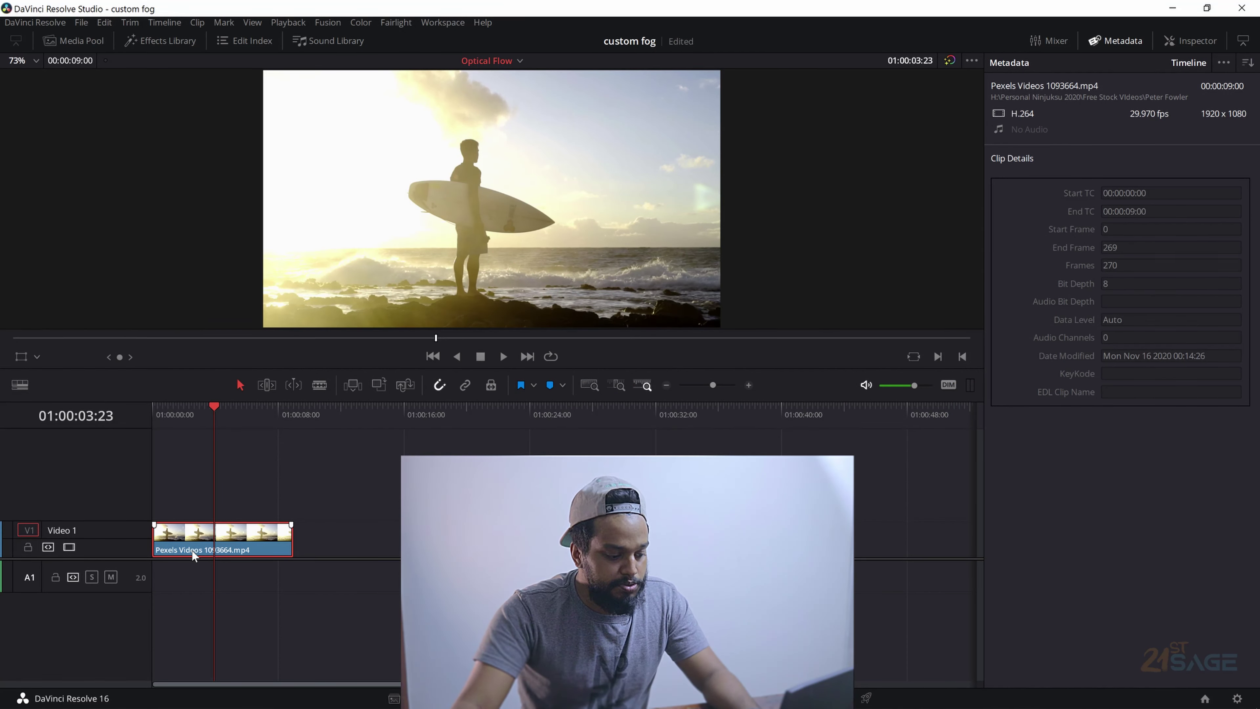
Step: Change the surf clip's speed from 100 to 70 in the Change Clip Speed dialog
key("r")
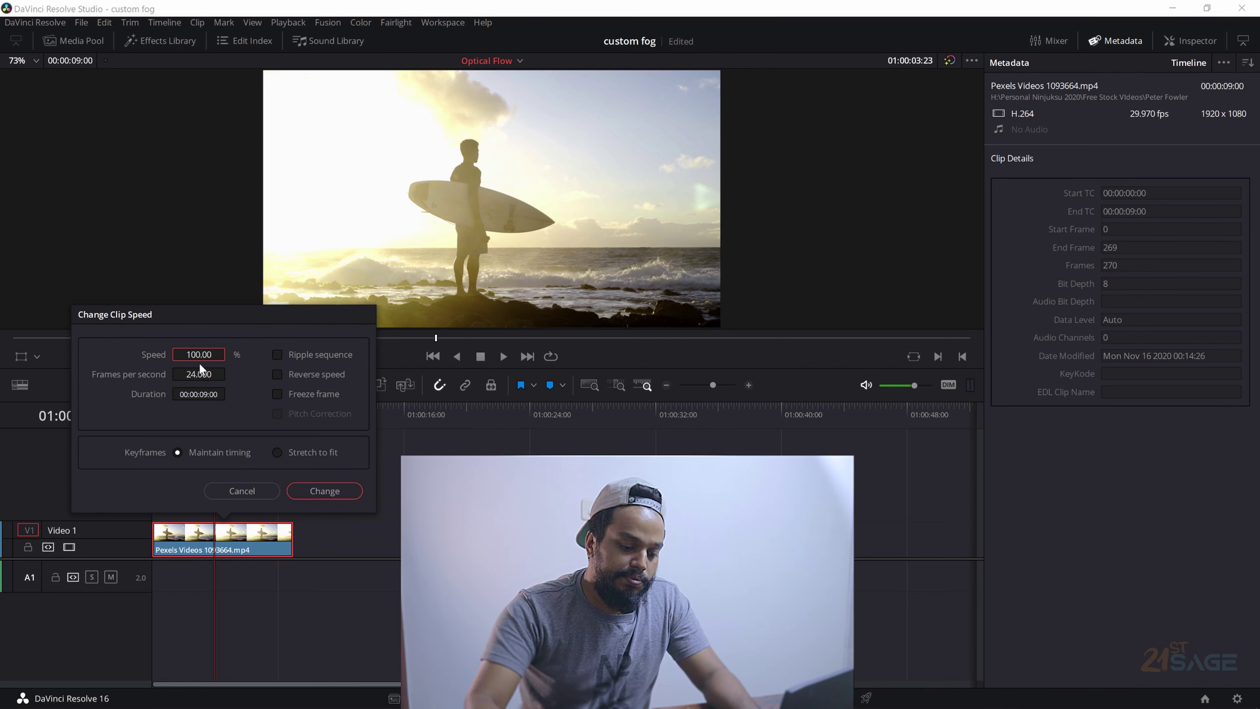
key("BackSpace")
key("BackSpace")
key("BackSpace")
key("BackSpace")
key("BackSpace")
key("BackSpace")
type("70")
key("Return")
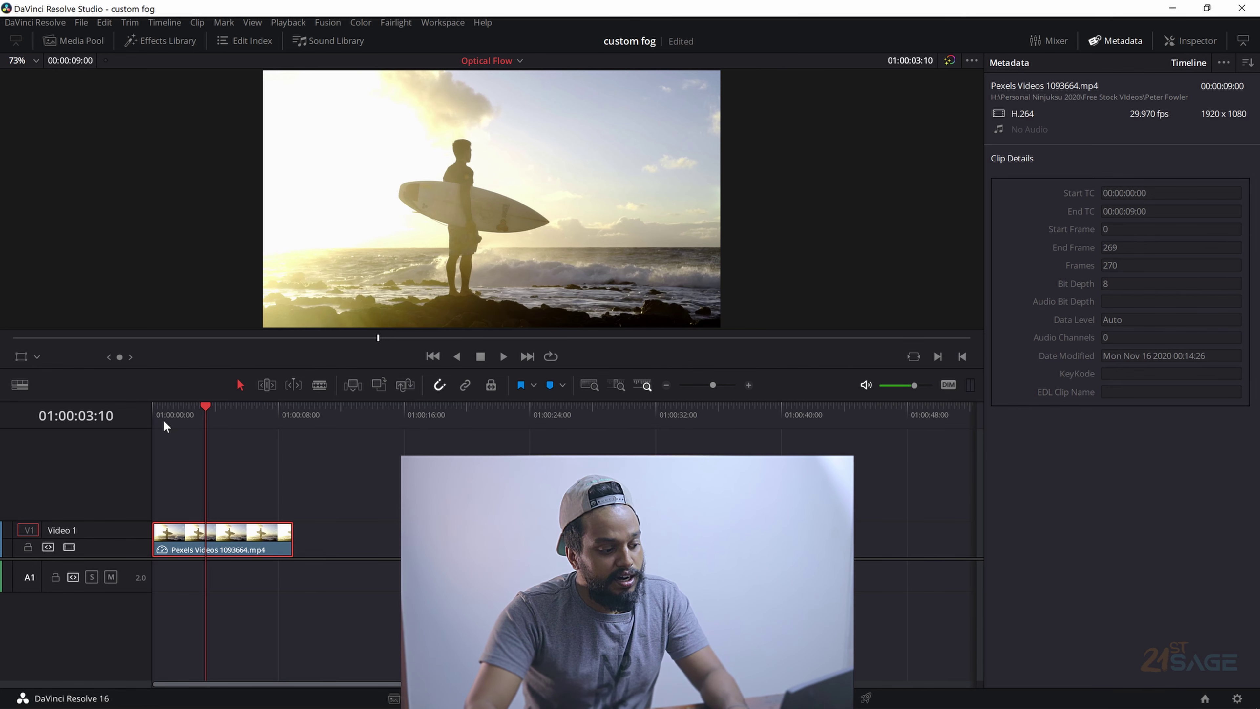
Step: Stretch the clip using the retime controls, then undo it back to 70% speed
key("ctrl+r")
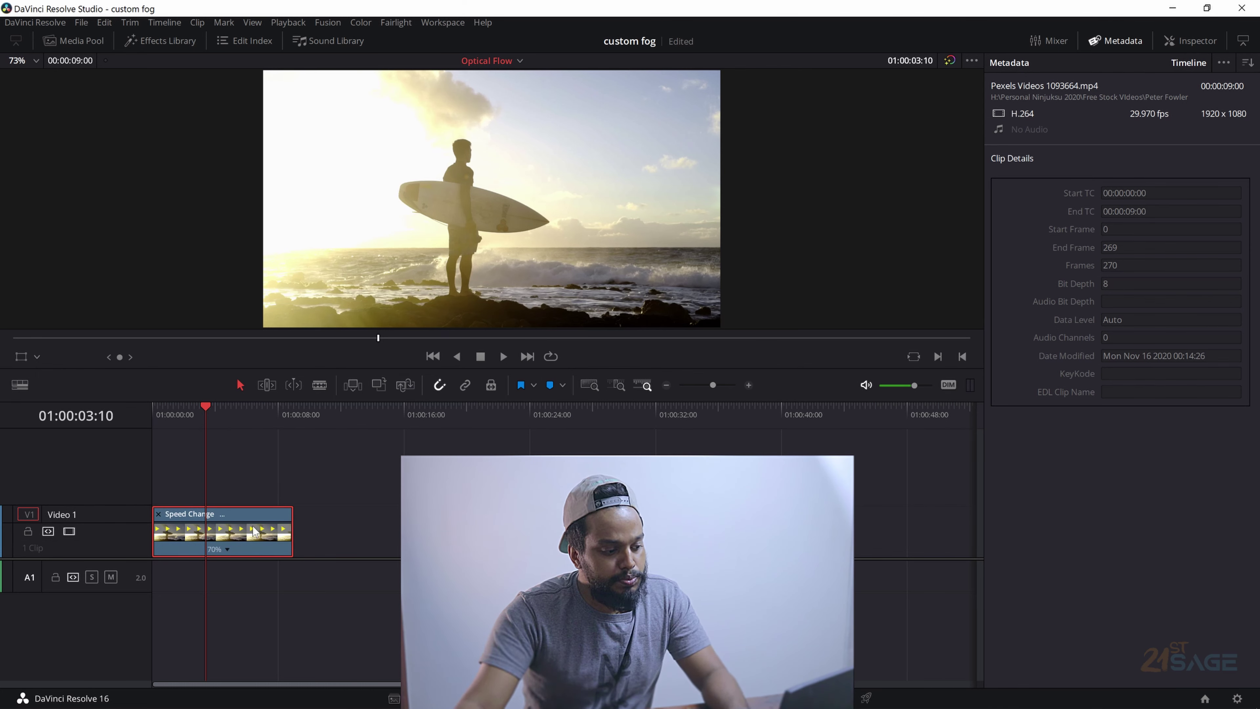
left_click_drag(289, 516, 501, 515)
key("ctrl+z")
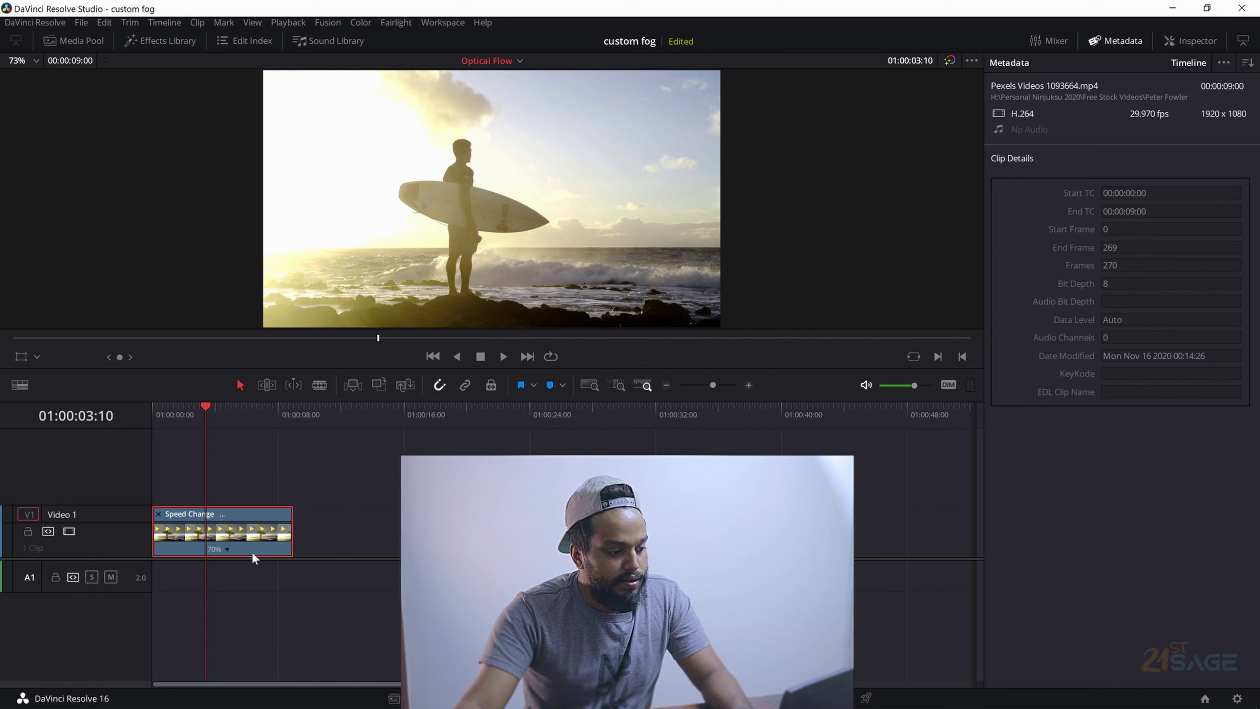
Step: Replace the 70 speed value with 50 in the Change Clip Speed dialog
key("r")
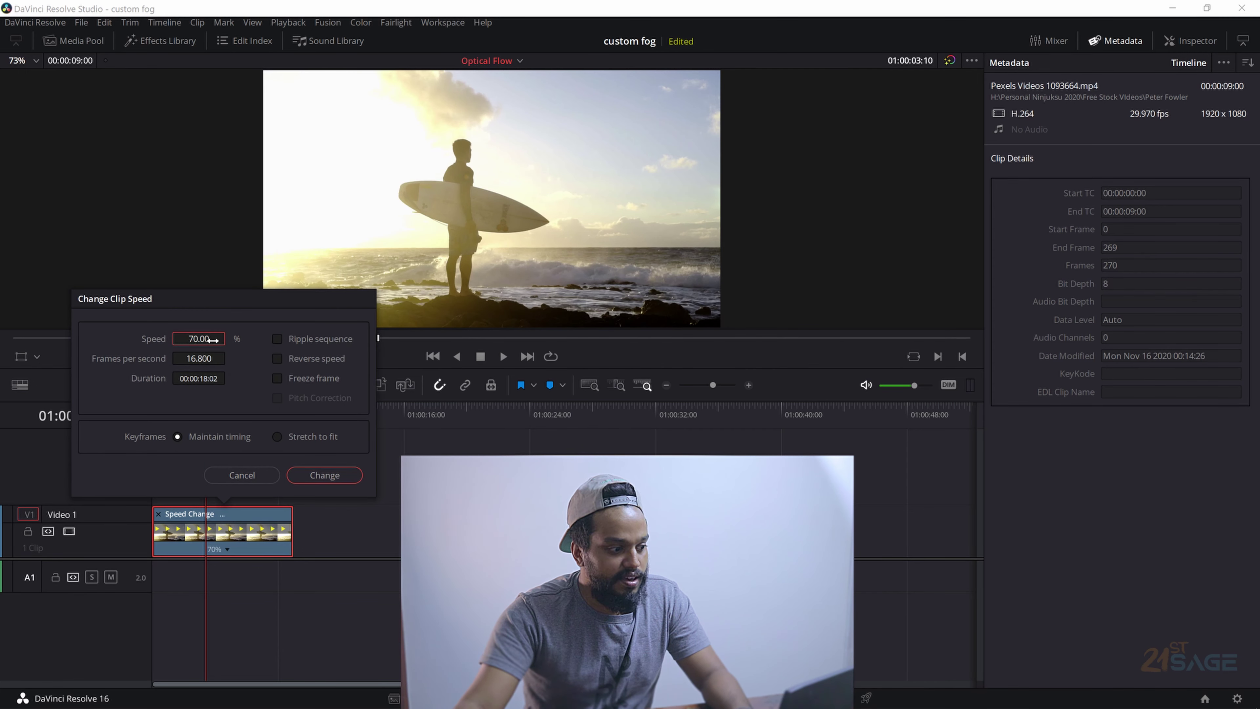
left_click(209, 339)
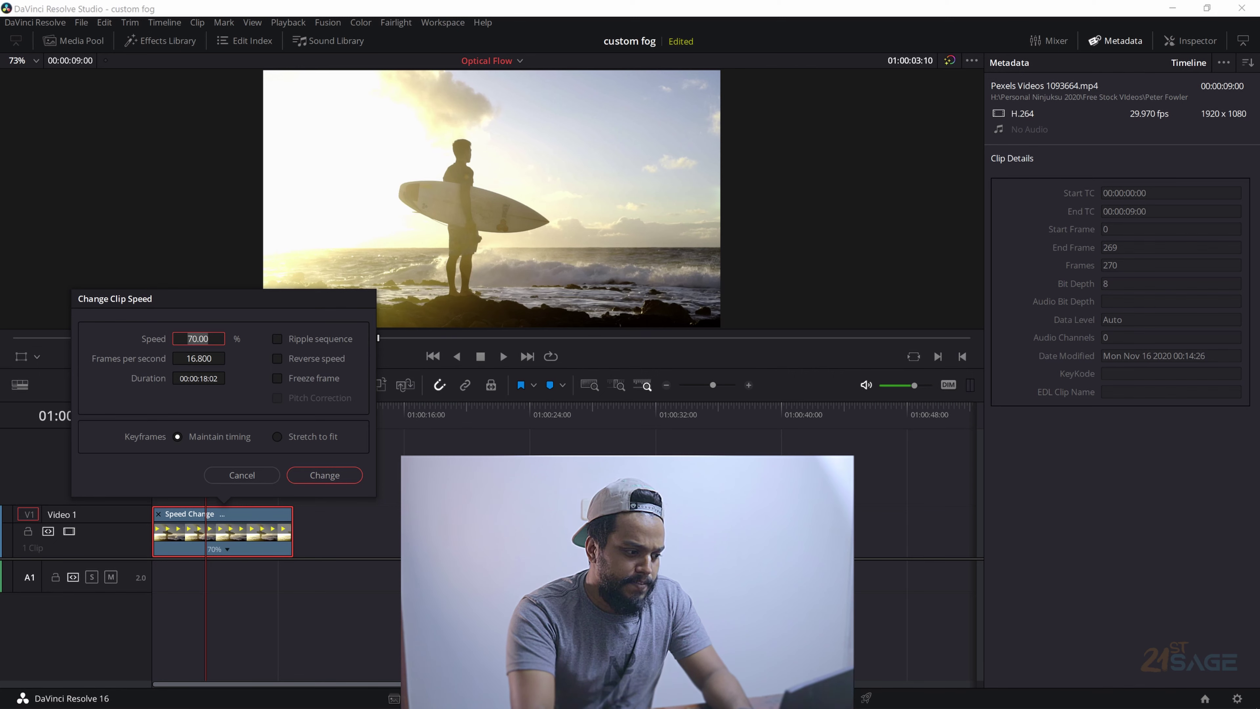
type("50")
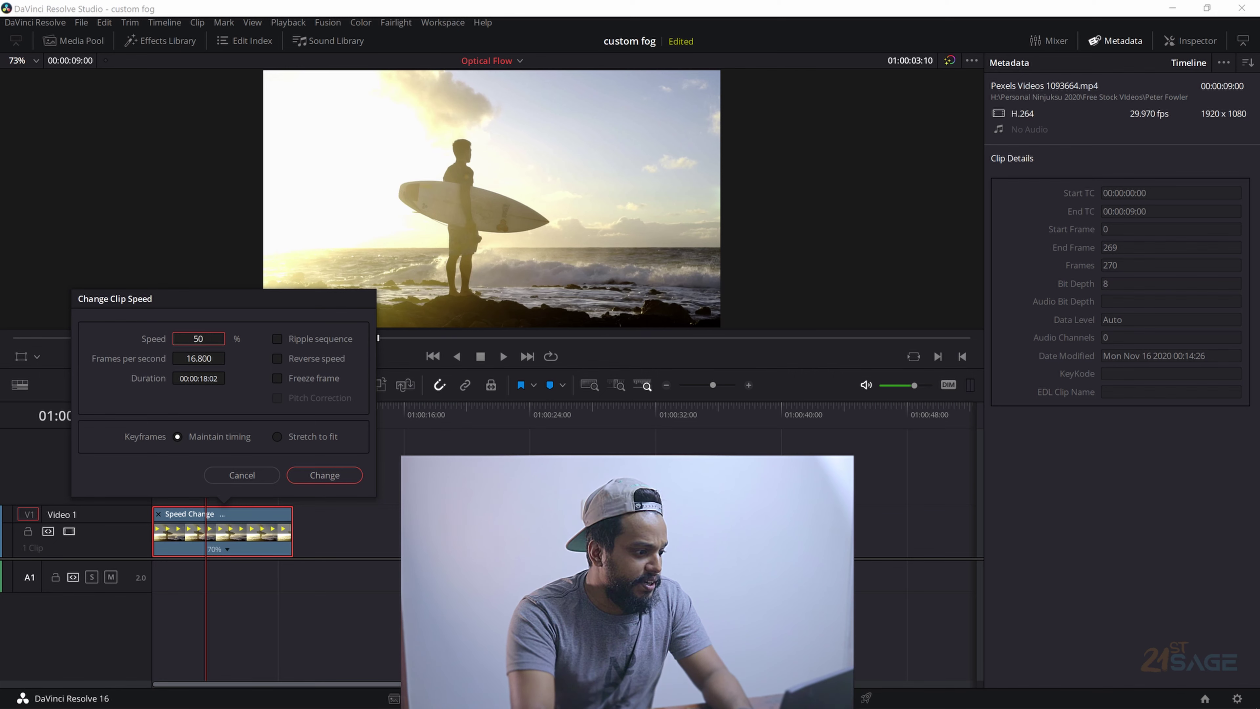
key("Return")
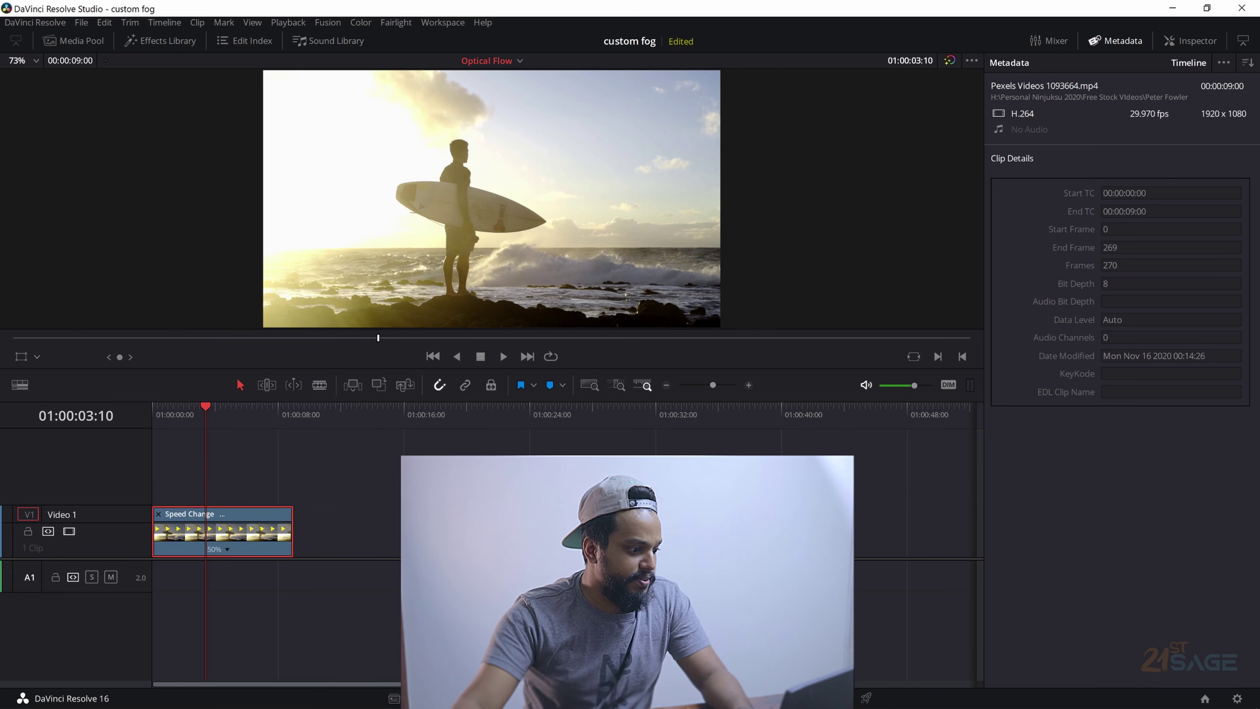
key("Home")
key("ctrl+f")
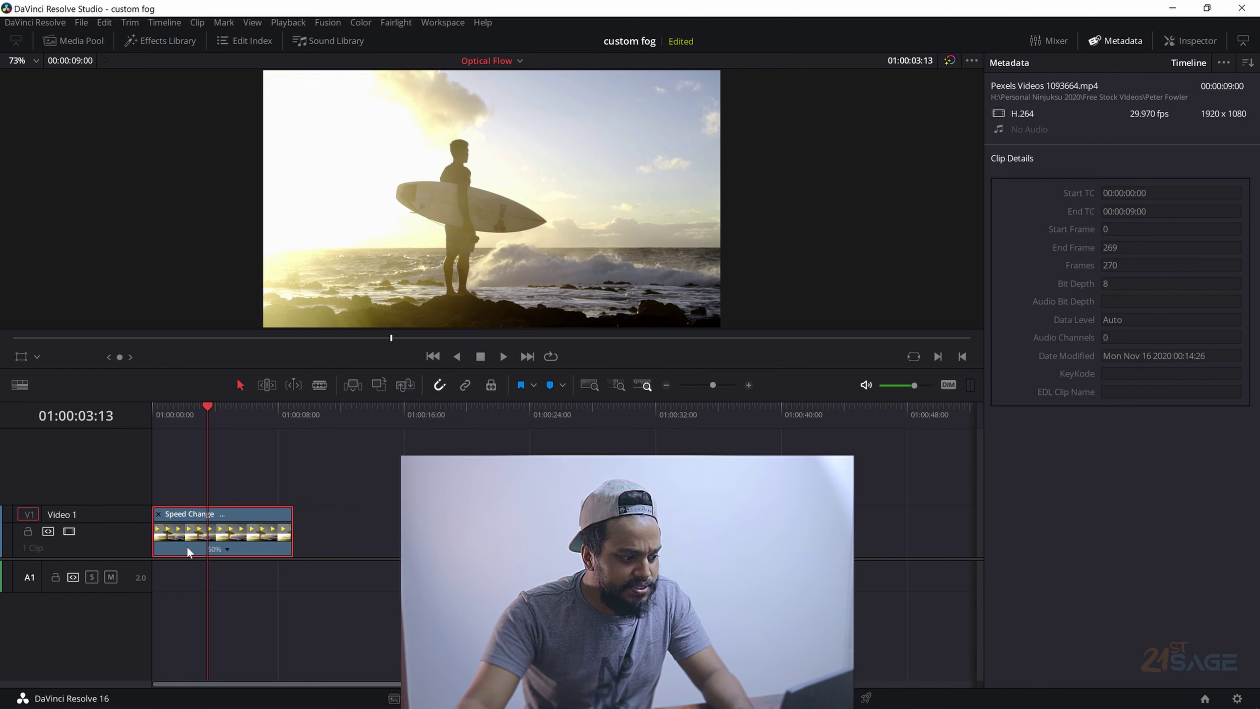
Step: Show the clip in the Inspector with Metadata hidden, and list the Retime Process choices under Retime And Scaling
left_click(1191, 40)
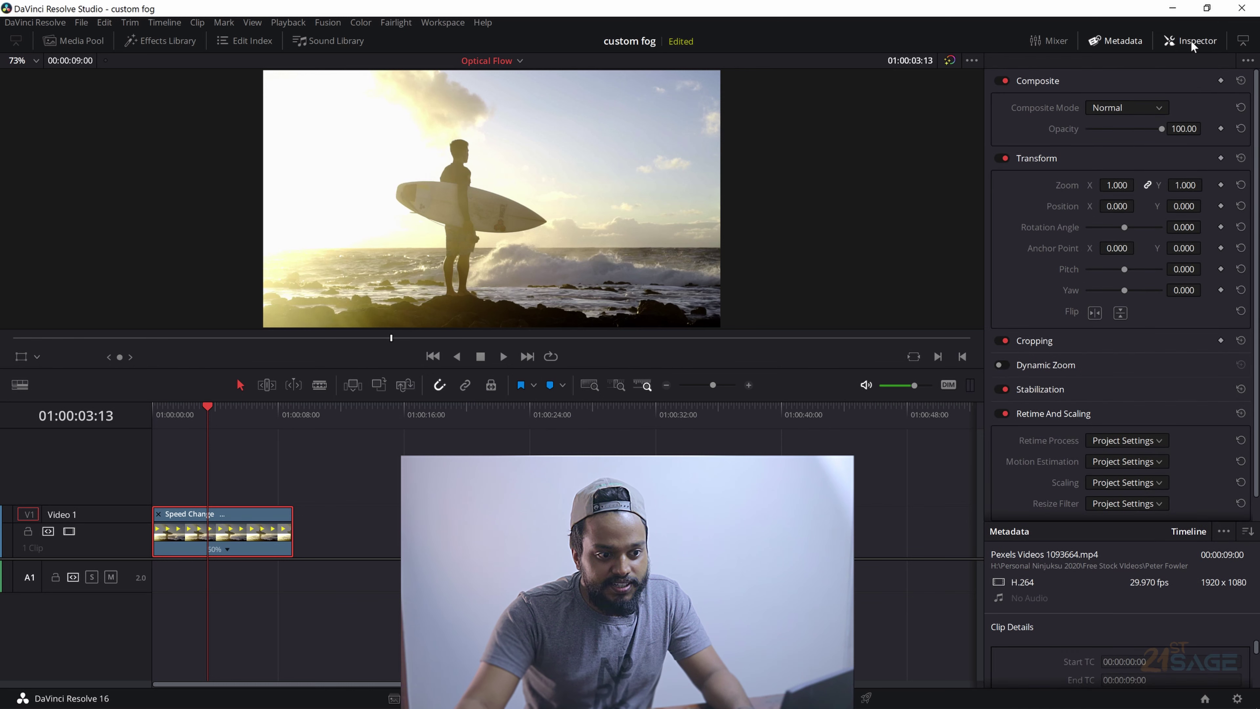
left_click(1125, 44)
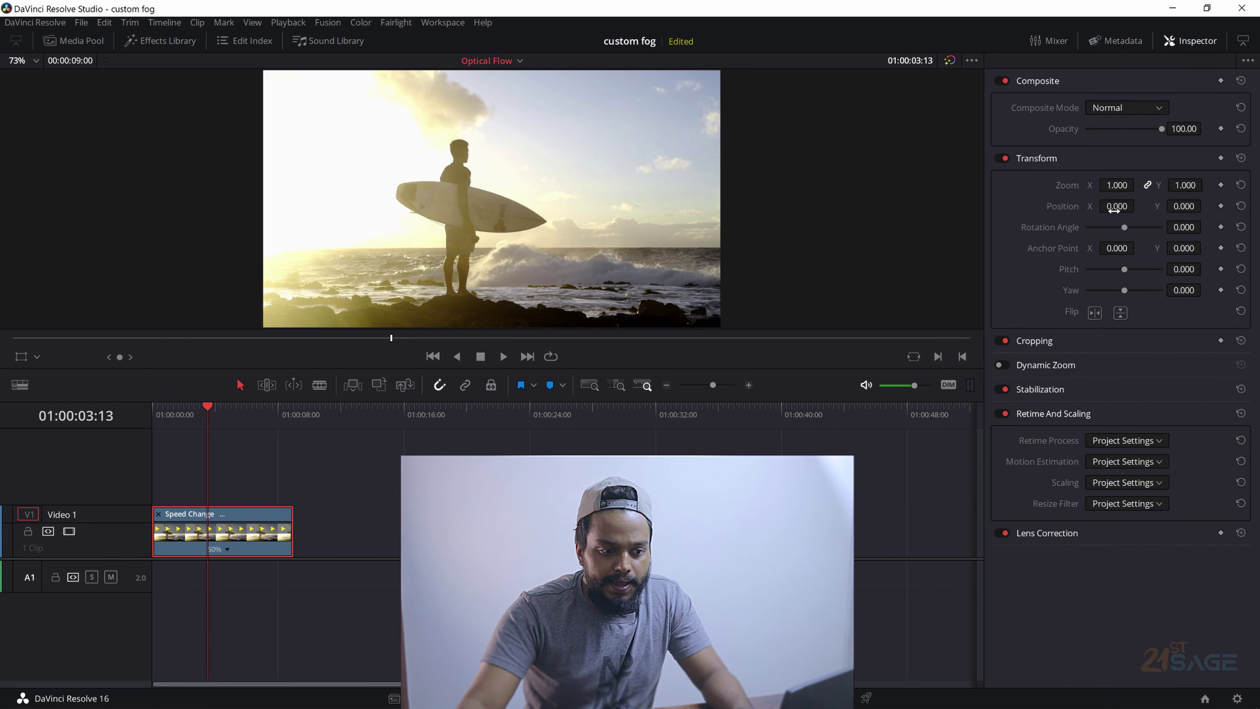
left_click(1078, 413)
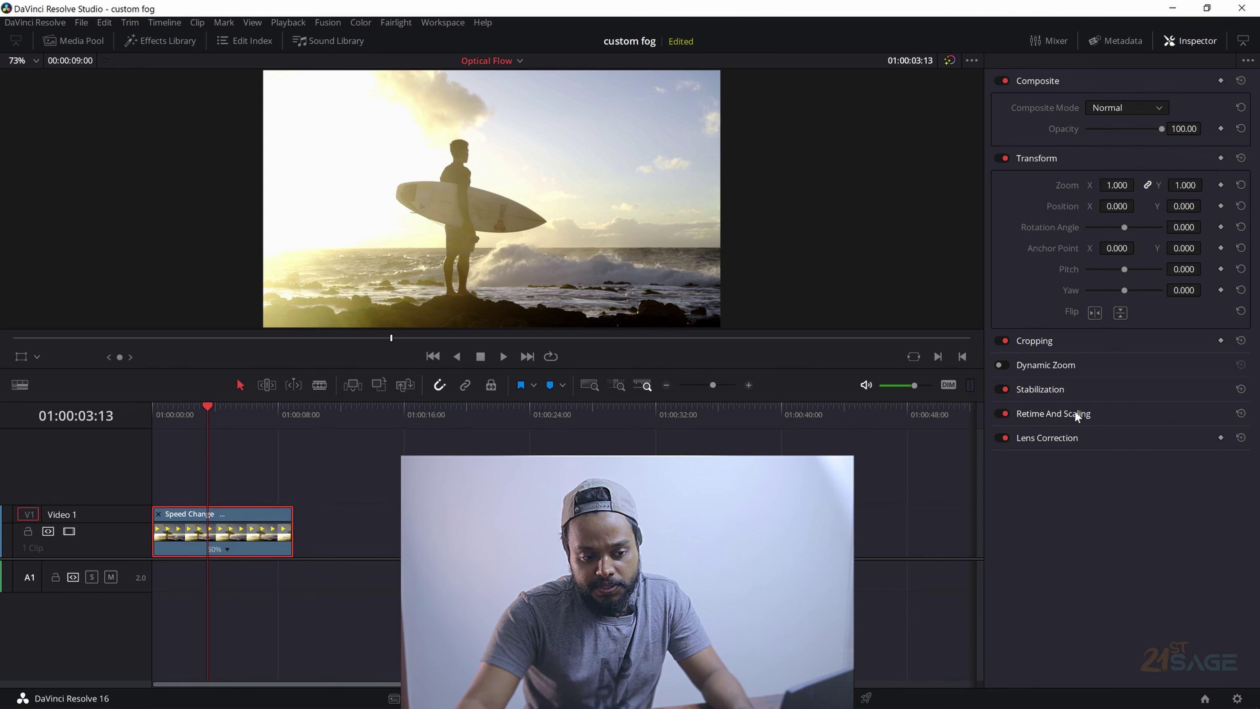
left_click(1075, 410)
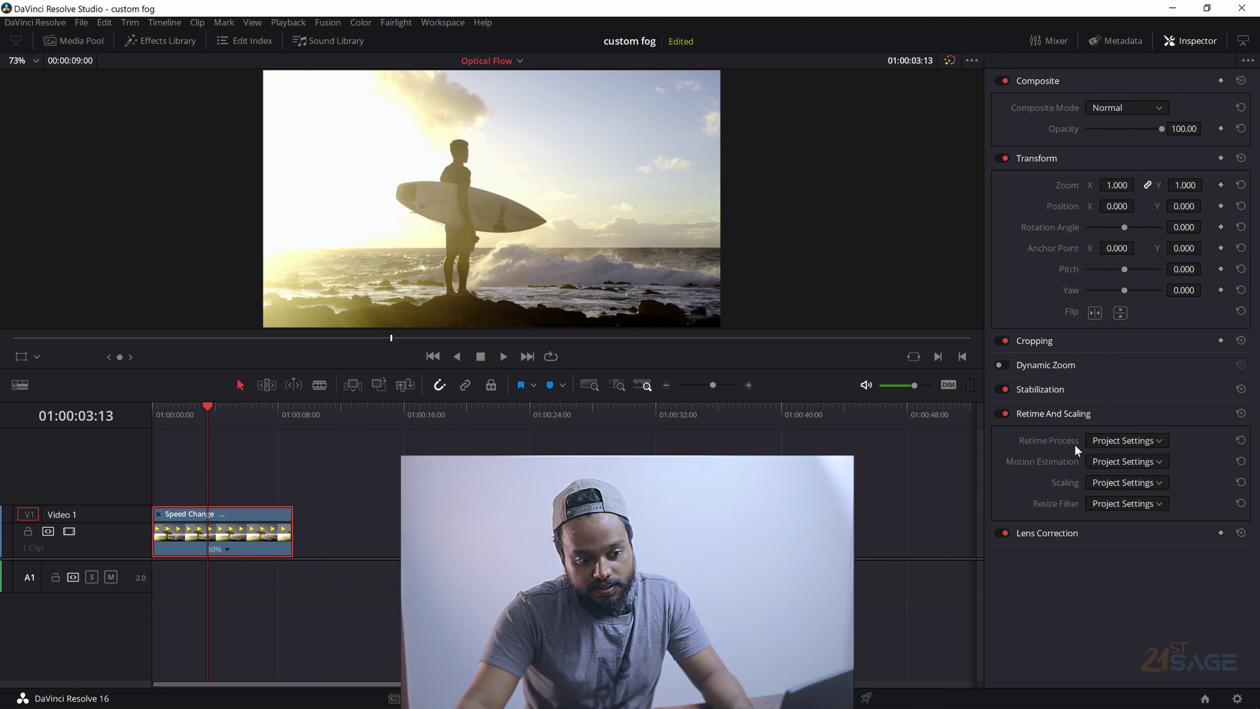
left_click(1117, 439)
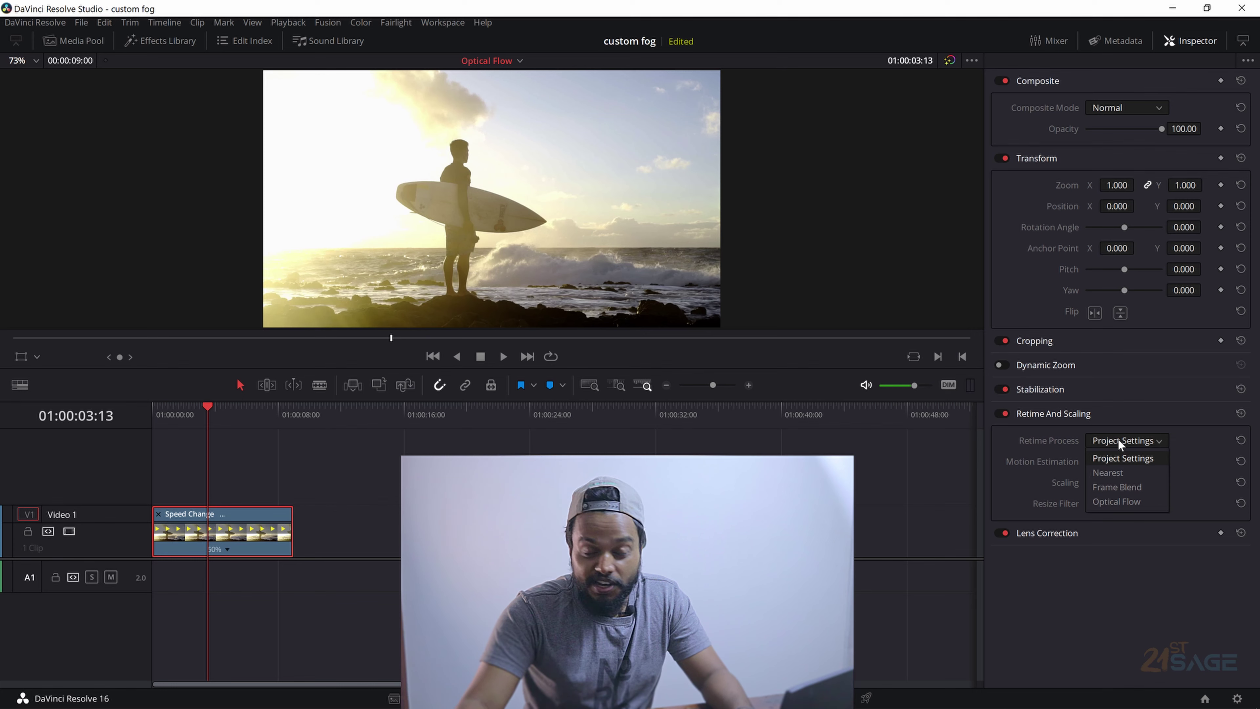
Step: Choose Optical Flow as the clip's Retime Process
left_click(1120, 499)
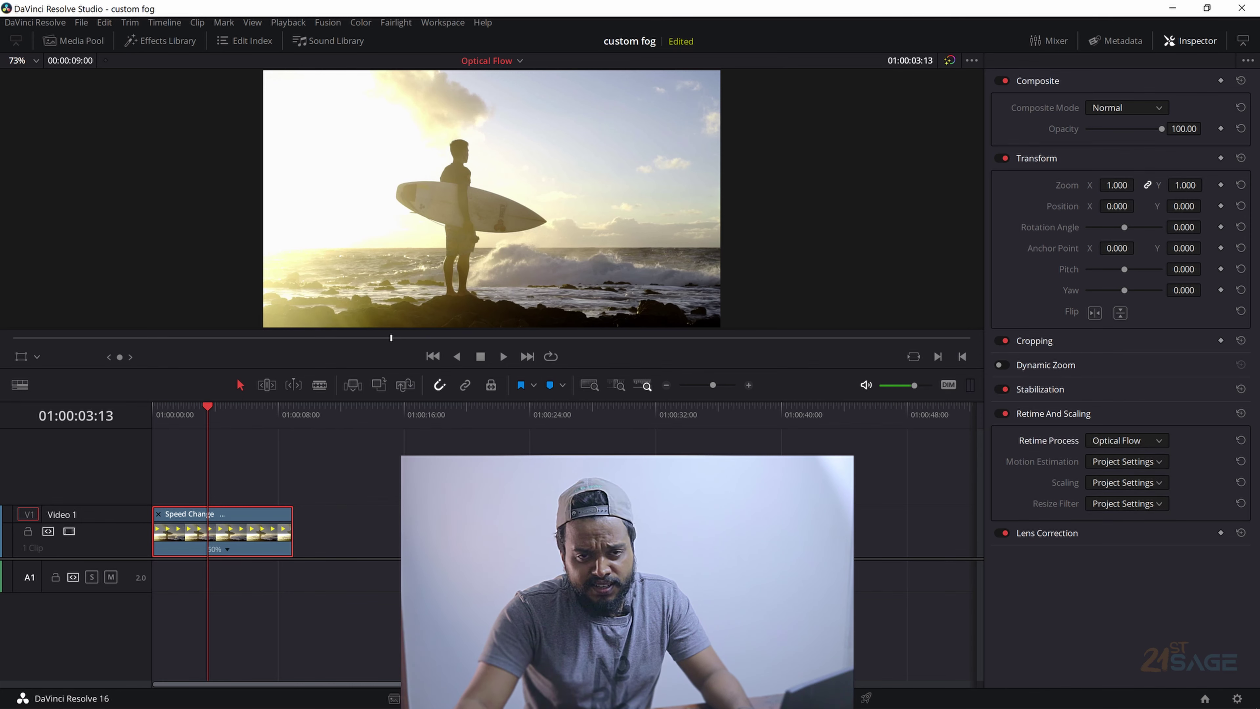